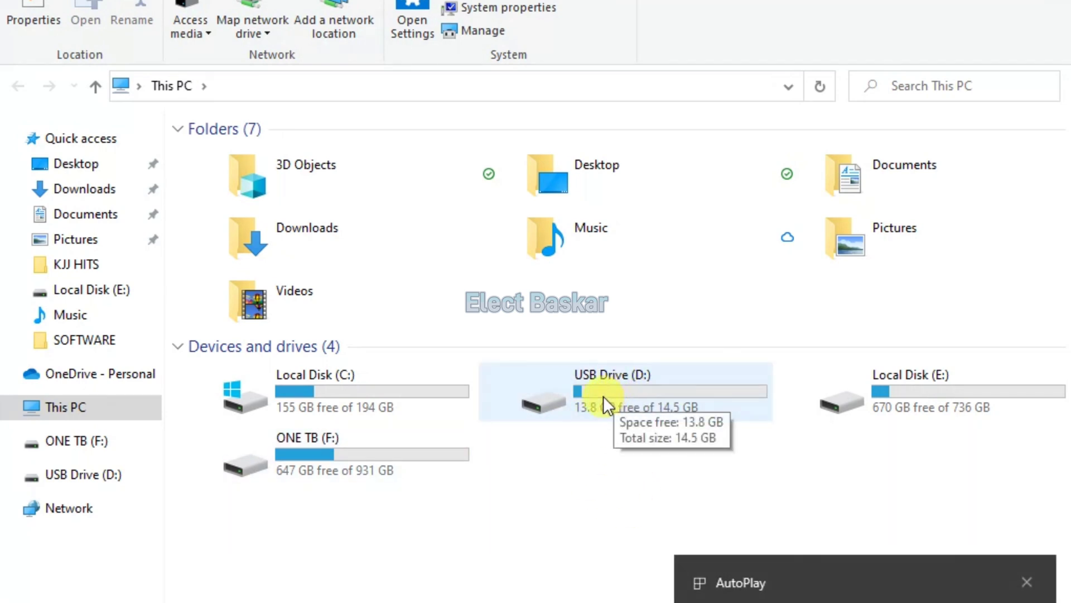
# - Quick-format USB Drive (D:) as FAT32 with a 16-kilobyte allocation unit size, accept the data warning, and close the format dialog
pyautogui.rightClick(625, 384)
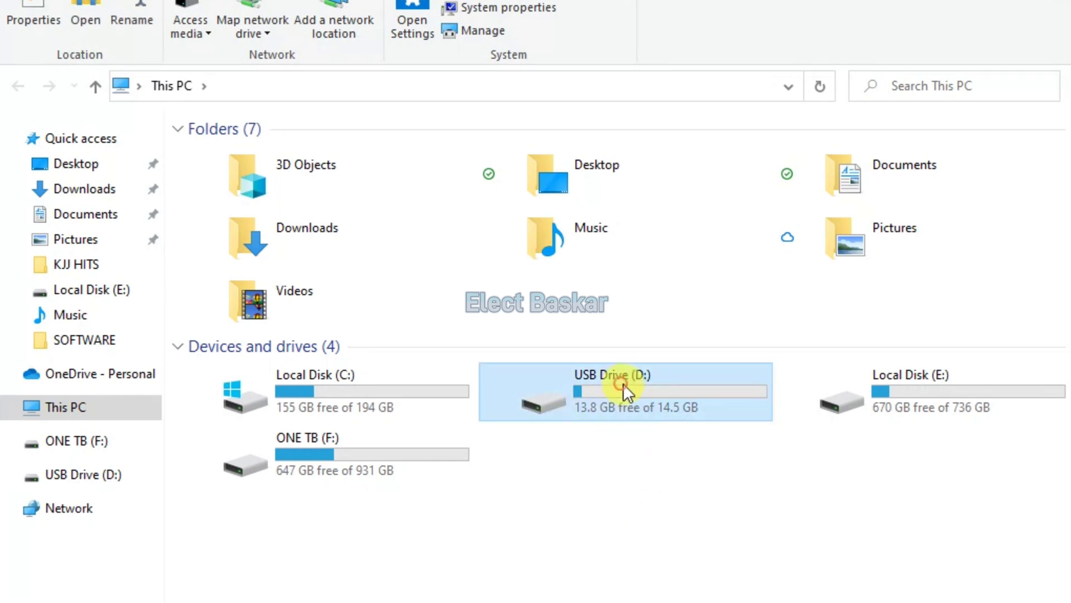
pyautogui.click(697, 183)
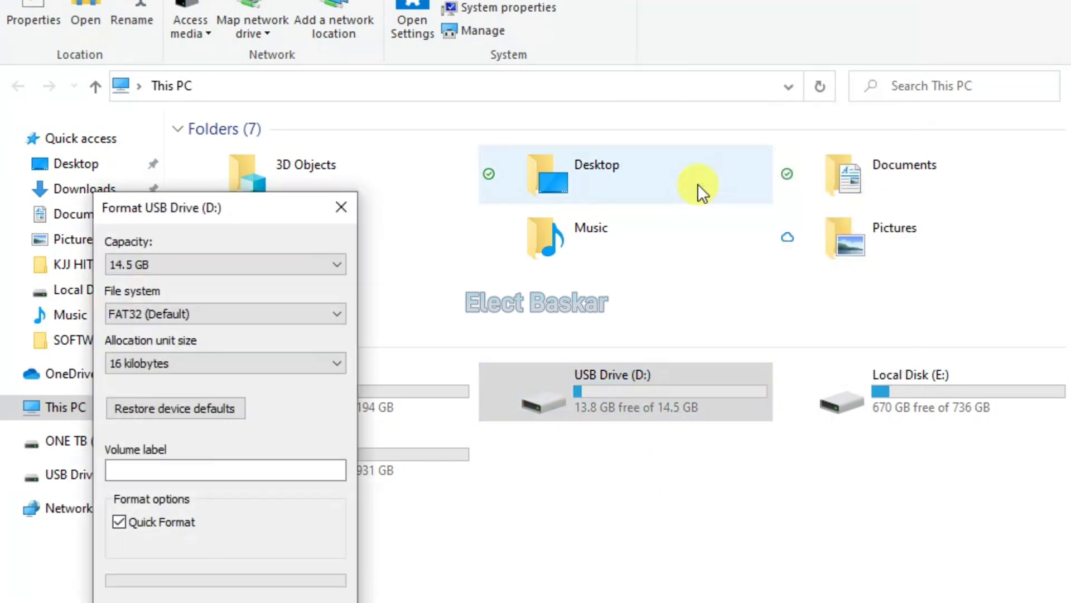
pyautogui.press('Return')
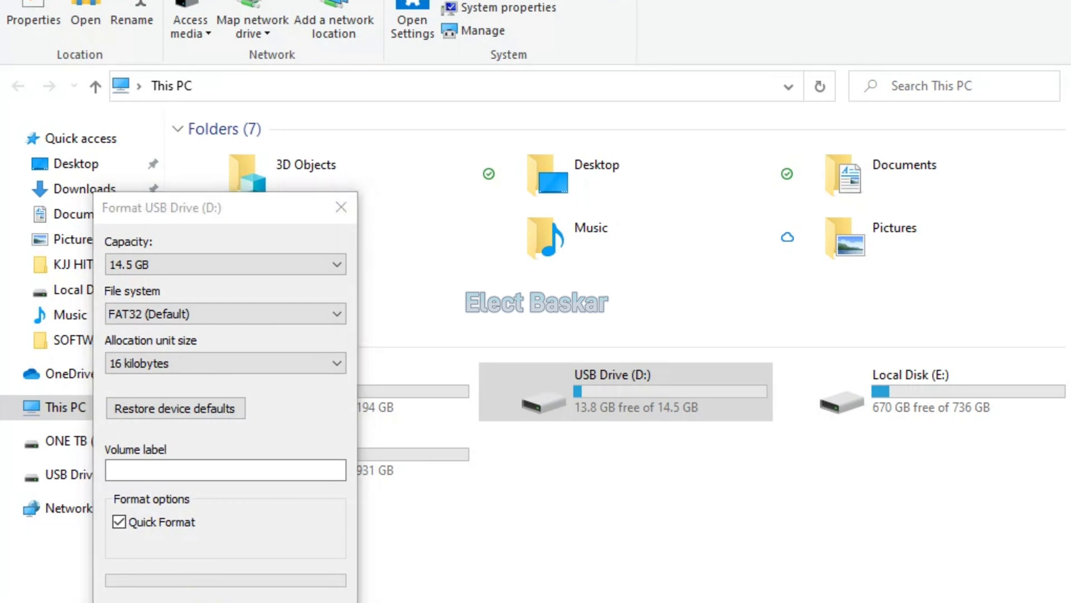
pyautogui.click(597, 310)
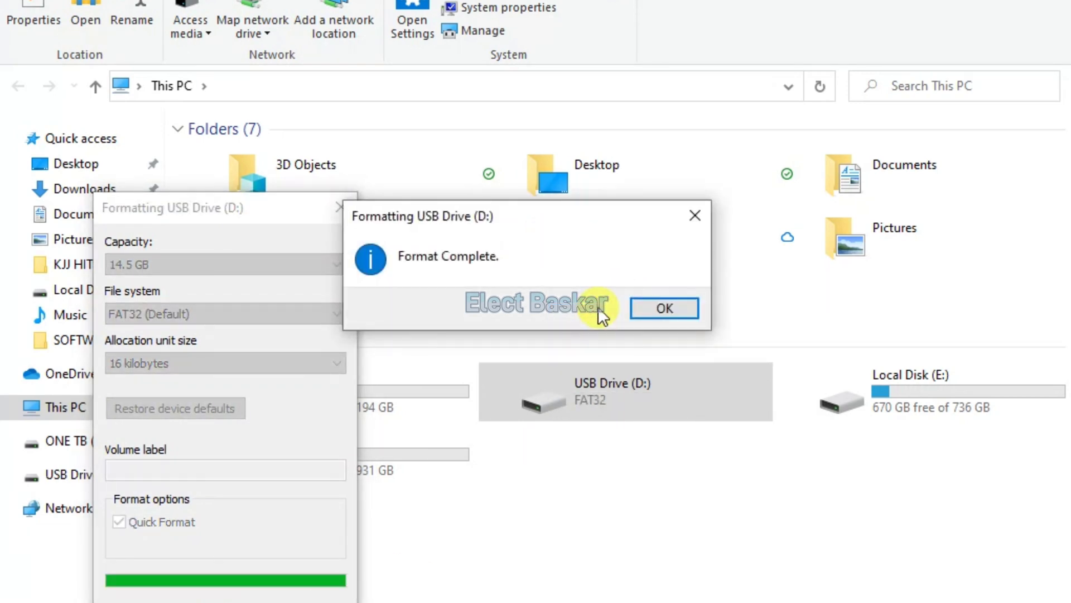
pyautogui.click(648, 302)
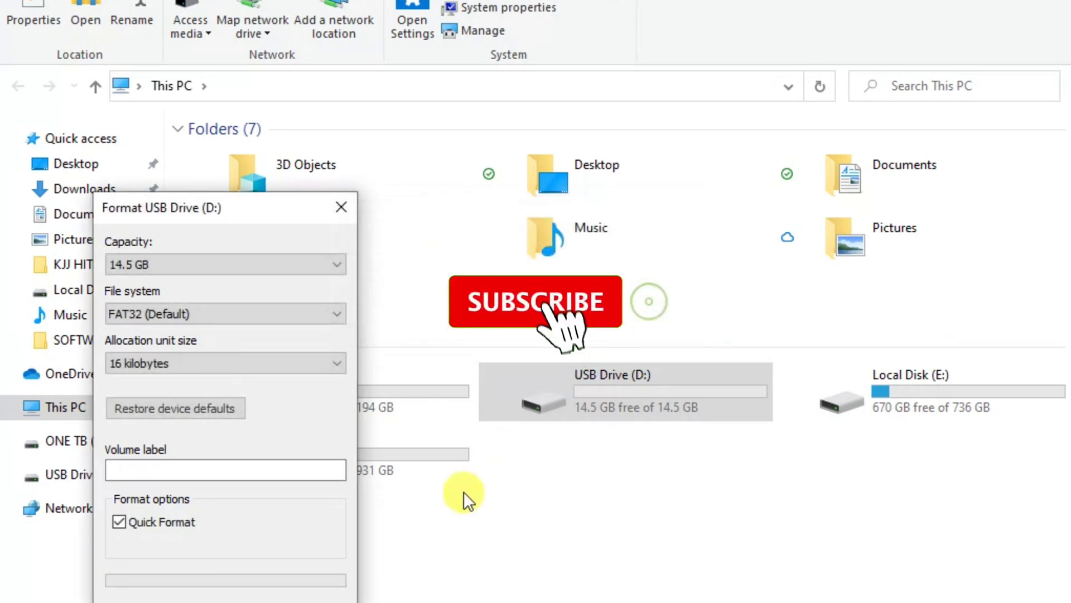
pyautogui.click(315, 602)
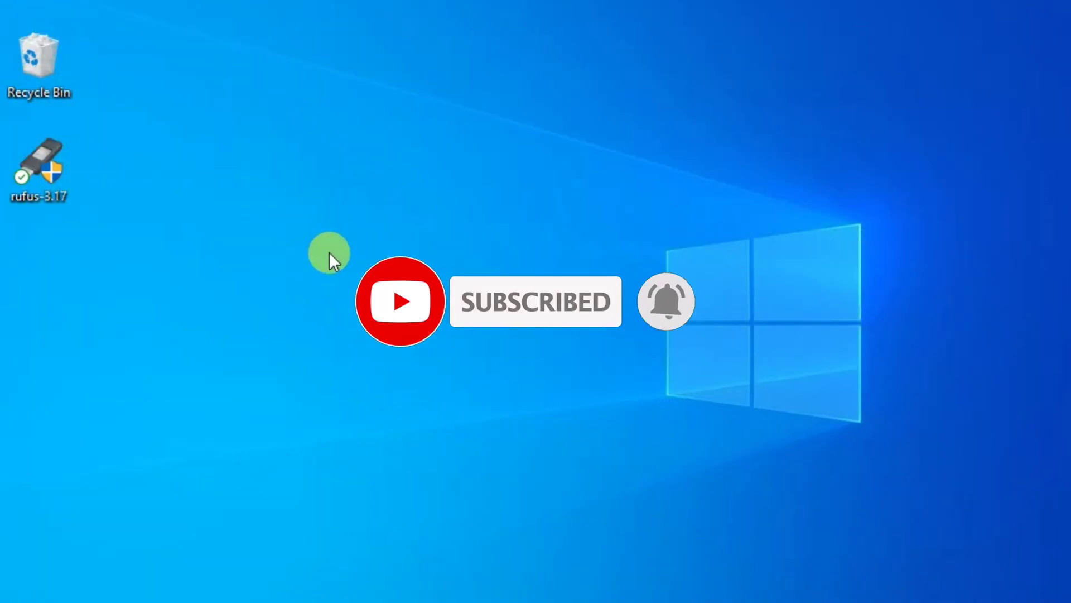
# - Refresh the desktop and launch rufus-3.17
pyautogui.rightClick(329, 251)
pyautogui.click(447, 311)
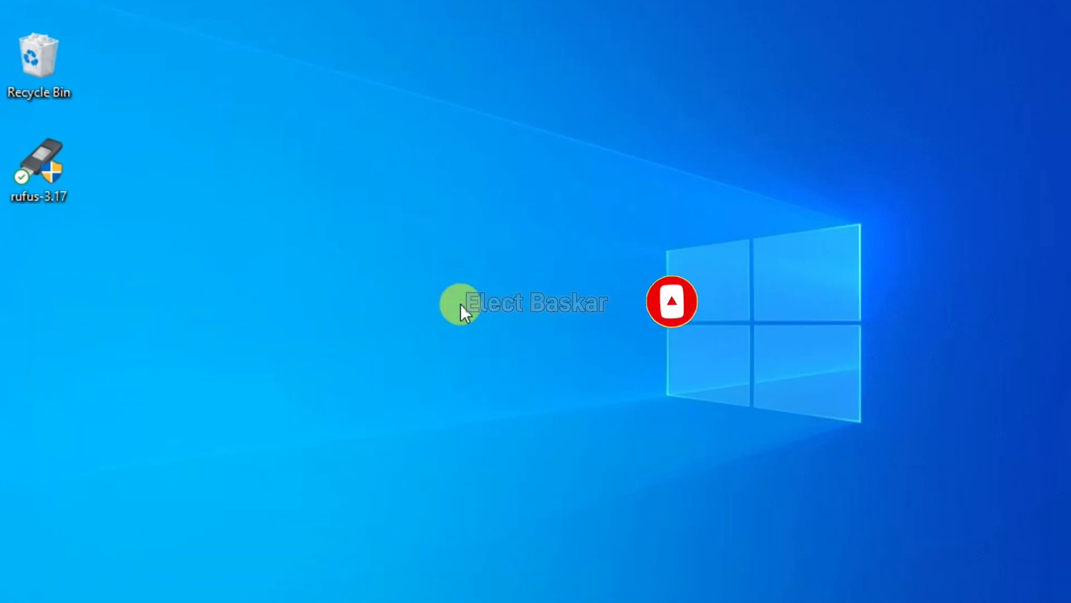
pyautogui.moveTo(44, 175)
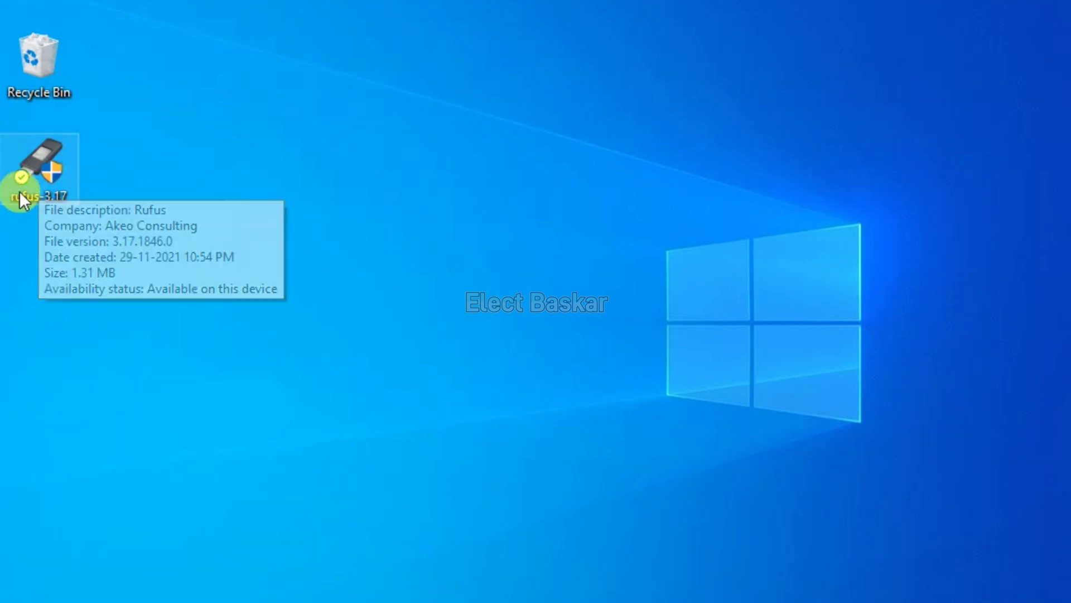
pyautogui.doubleClick(39, 176)
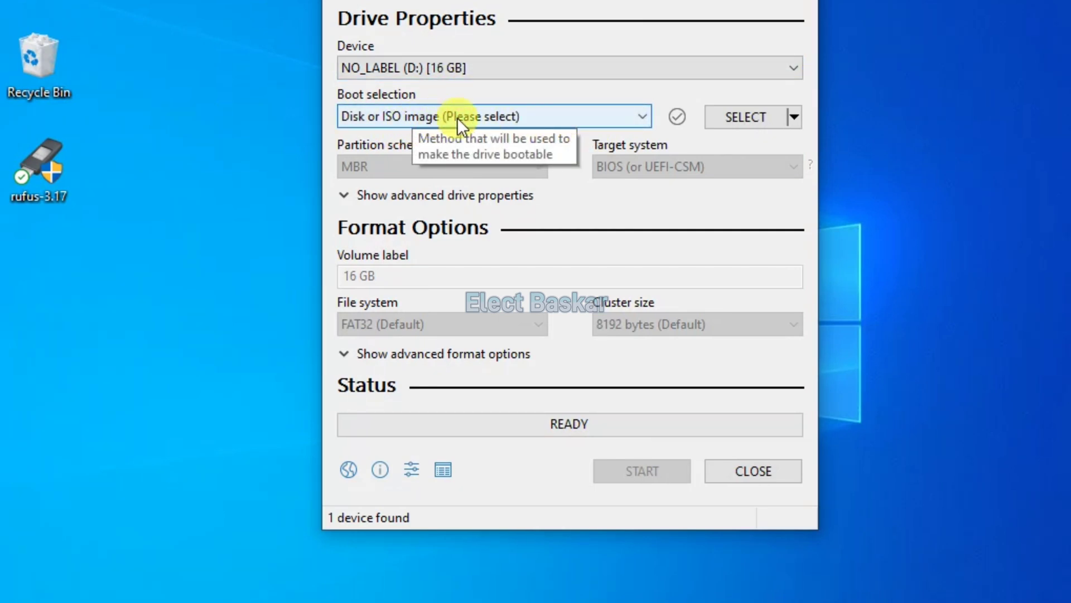
# - Load the Win10_1903_V1_EnglishInternational_x64 ISO from the Downloads folder as the boot image
pyautogui.click(621, 120)
pyautogui.click(621, 120)
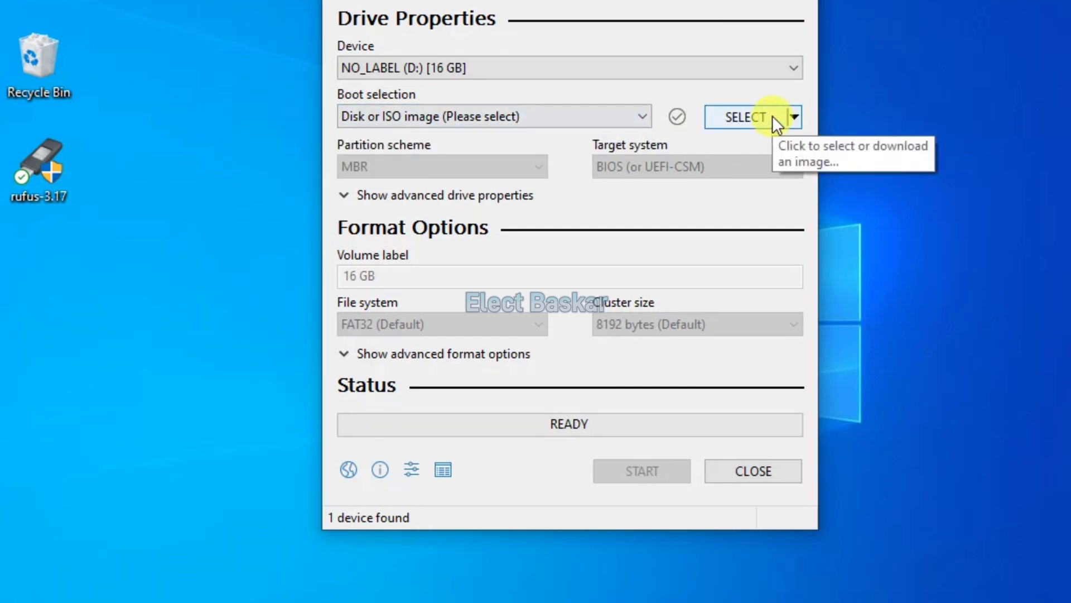
pyautogui.click(794, 116)
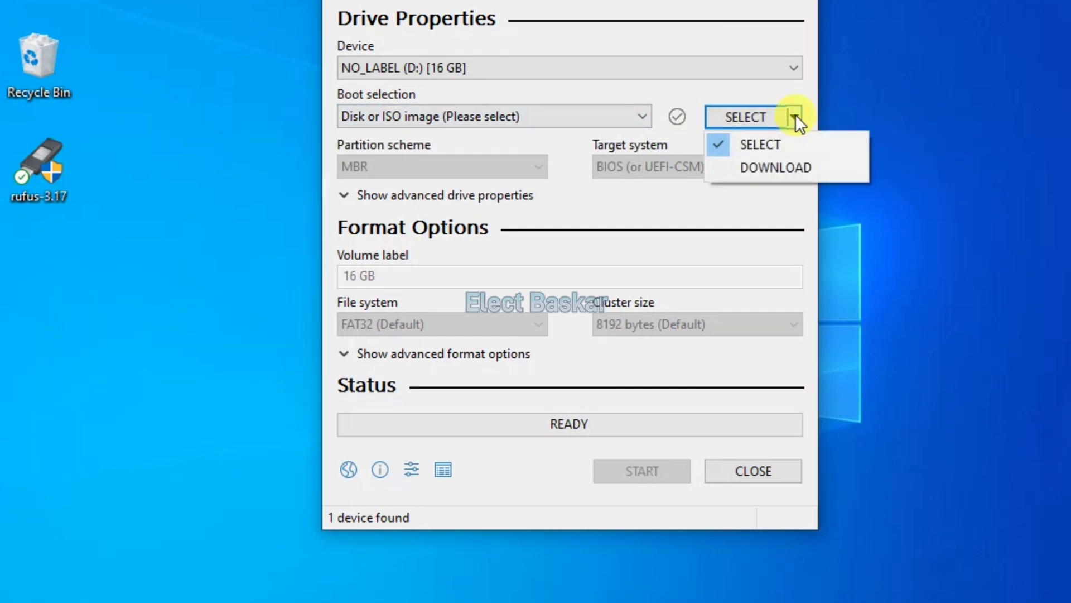
pyautogui.click(753, 116)
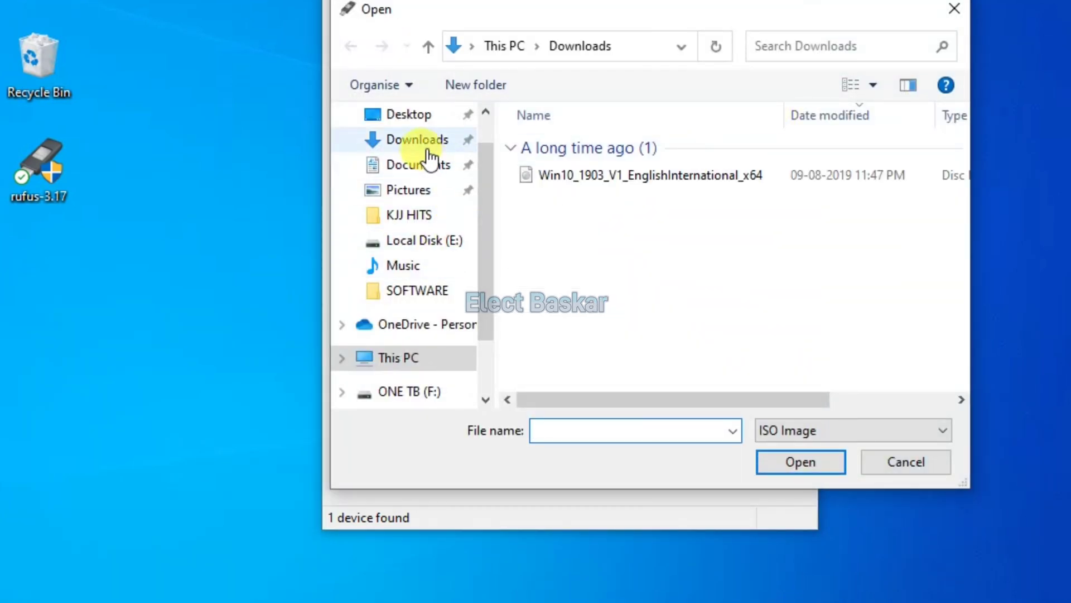
pyautogui.click(425, 147)
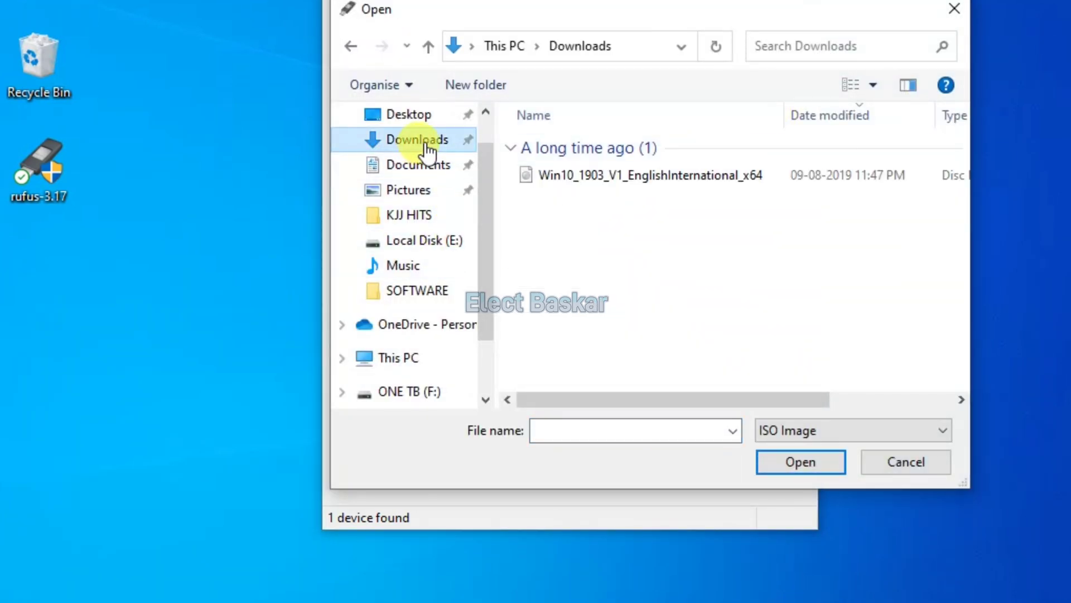
pyautogui.click(617, 172)
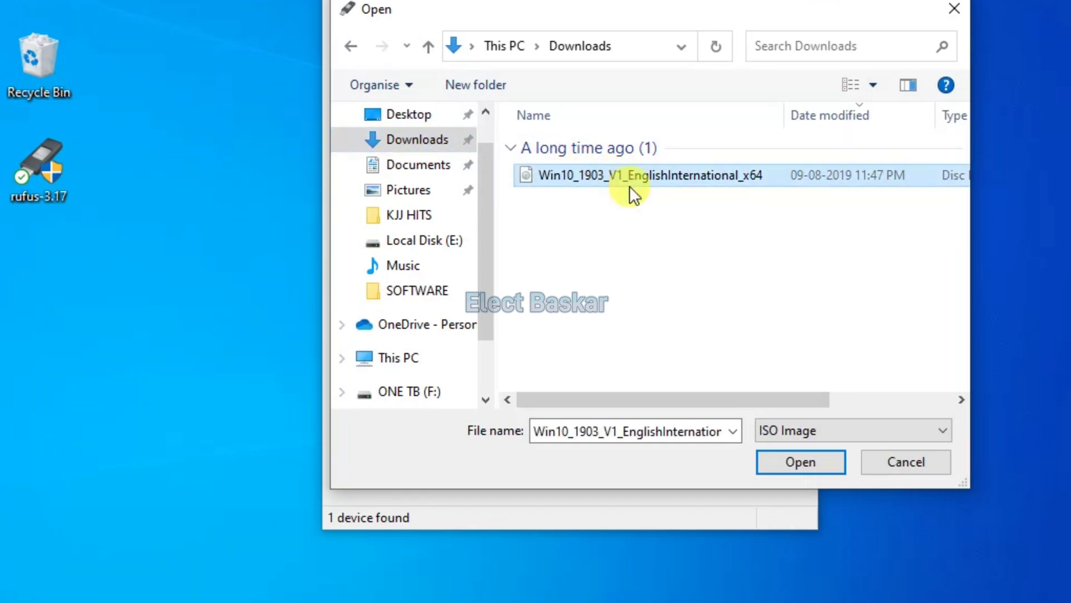
pyautogui.click(803, 466)
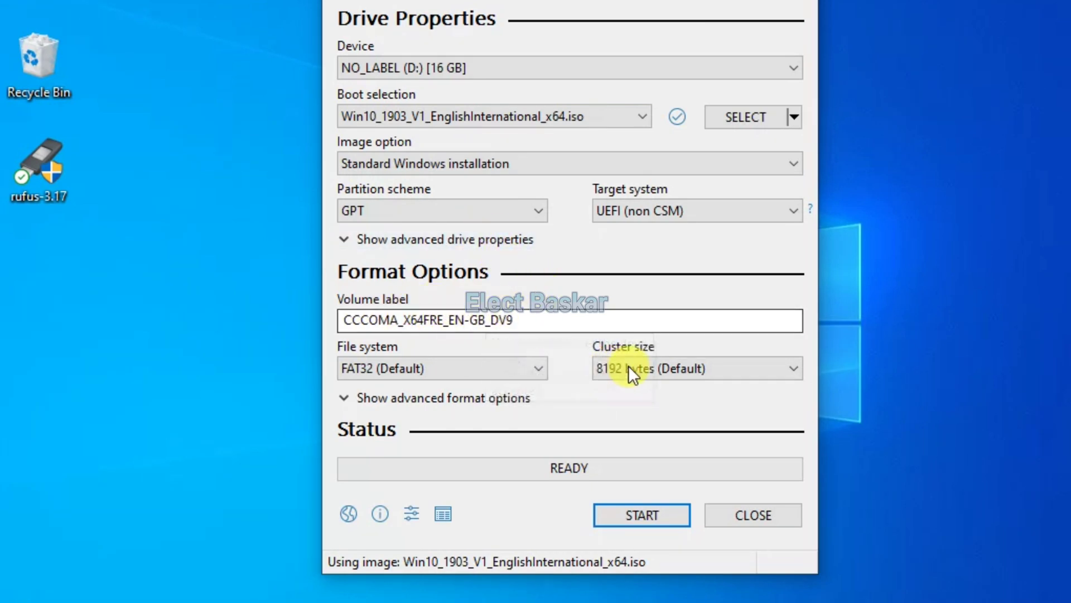
# - Set the cluster size to 16 kilobytes and start writing the image to the 16 GB USB drive, accepting the data loss
pyautogui.scroll(-1, 628, 368)
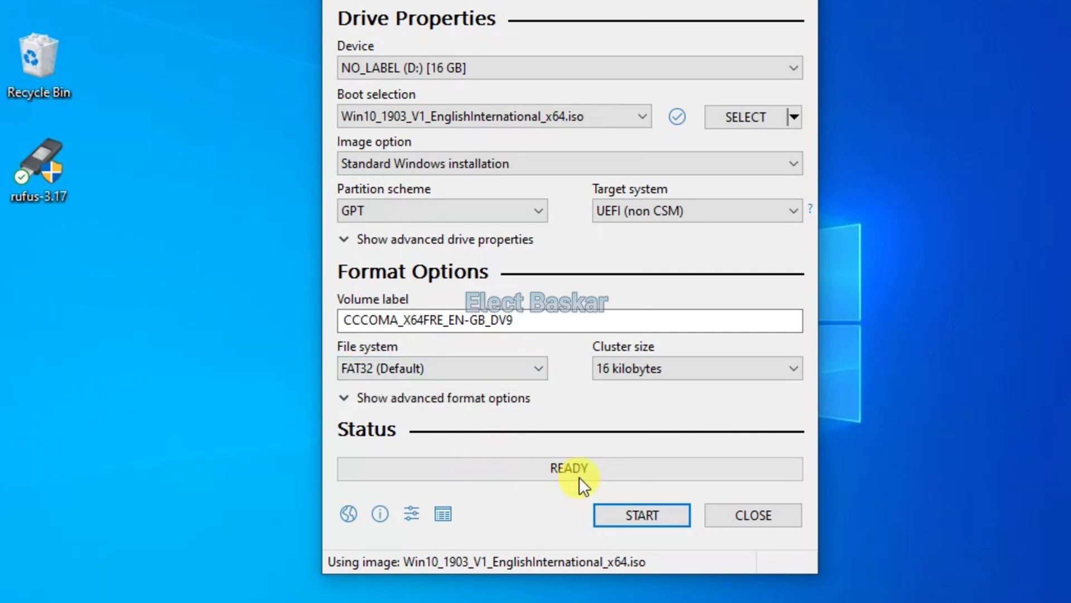
pyautogui.click(645, 520)
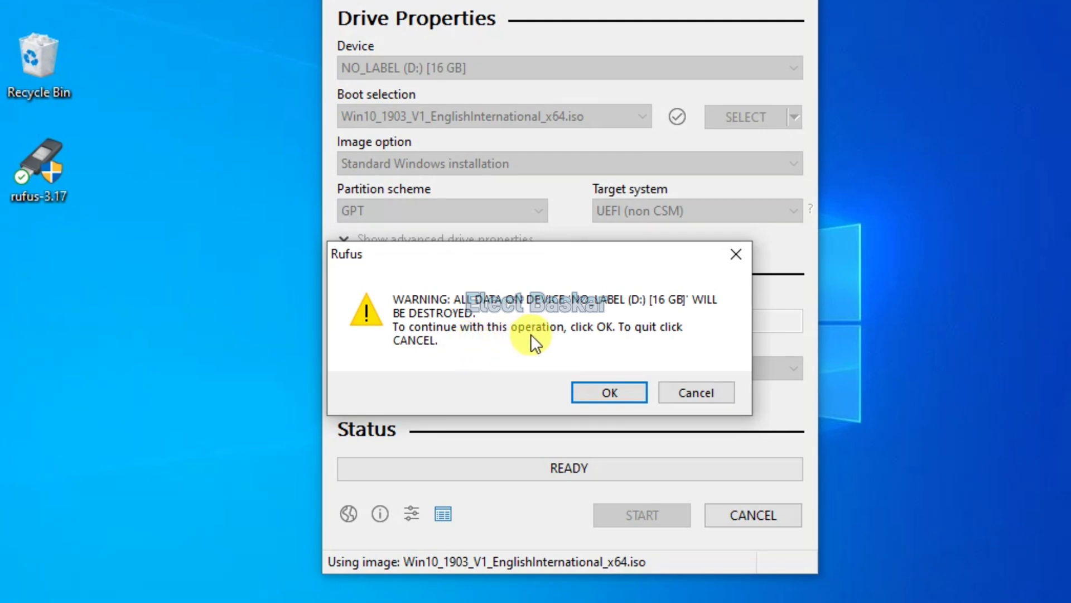
pyautogui.click(615, 390)
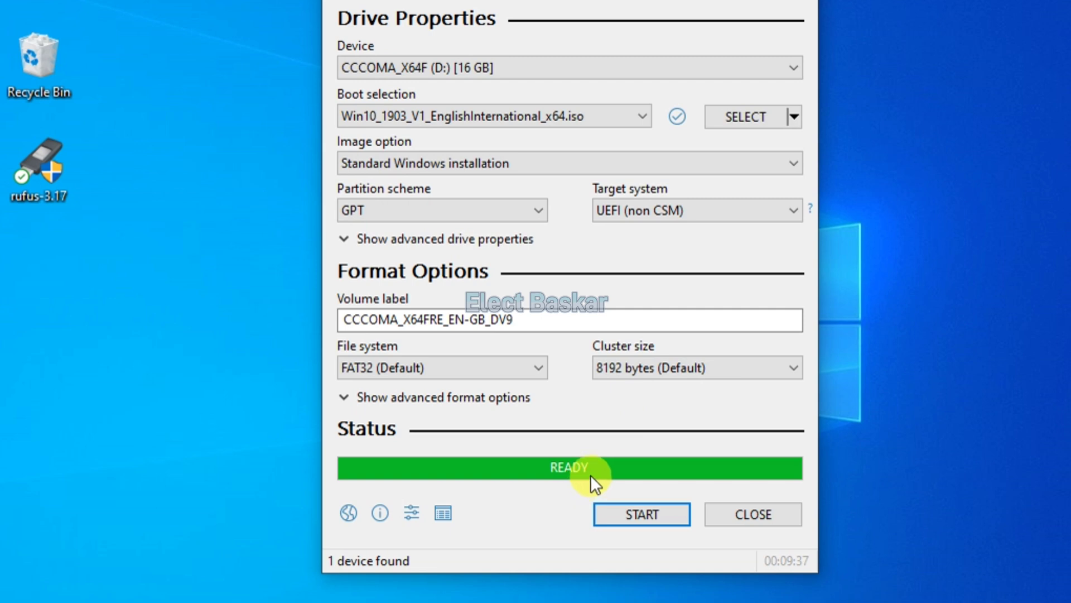
# - Close Rufus, refresh the desktop, and open This PC in File Explorer
pyautogui.click(755, 519)
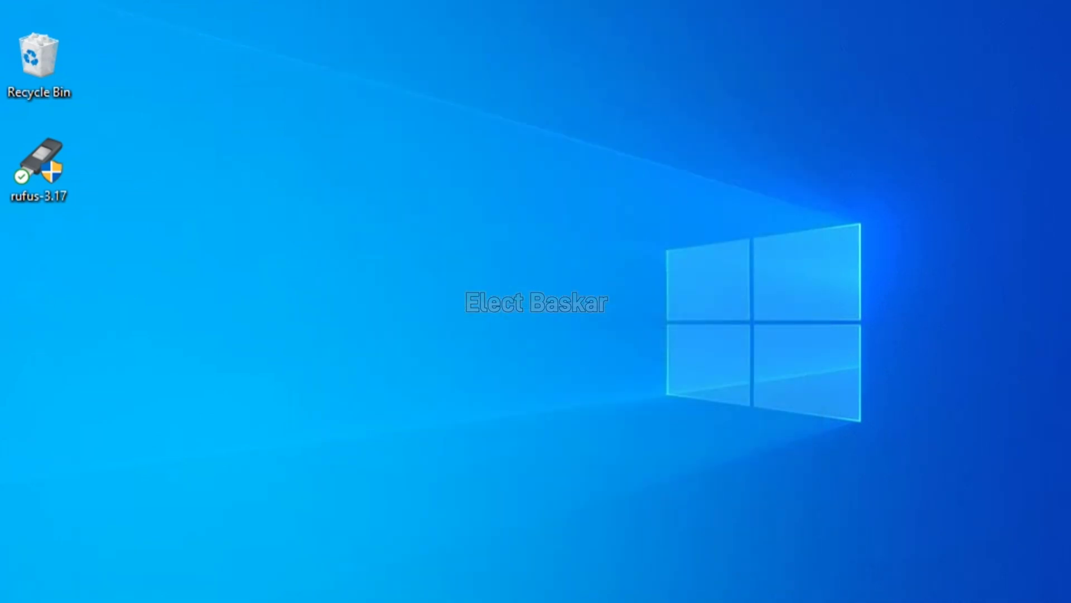
pyautogui.rightClick(346, 3)
pyautogui.click(410, 20)
pyautogui.doubleClick(39, 2)
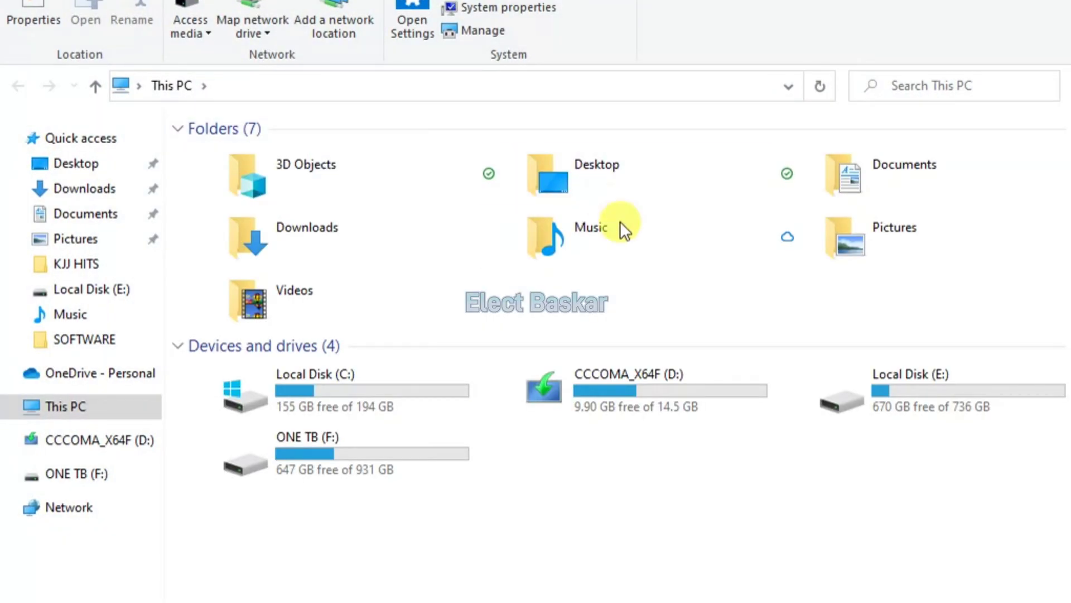
# - Eject the CCCOMA_X64F (D:) USB drive from This PC
pyautogui.moveTo(629, 405)
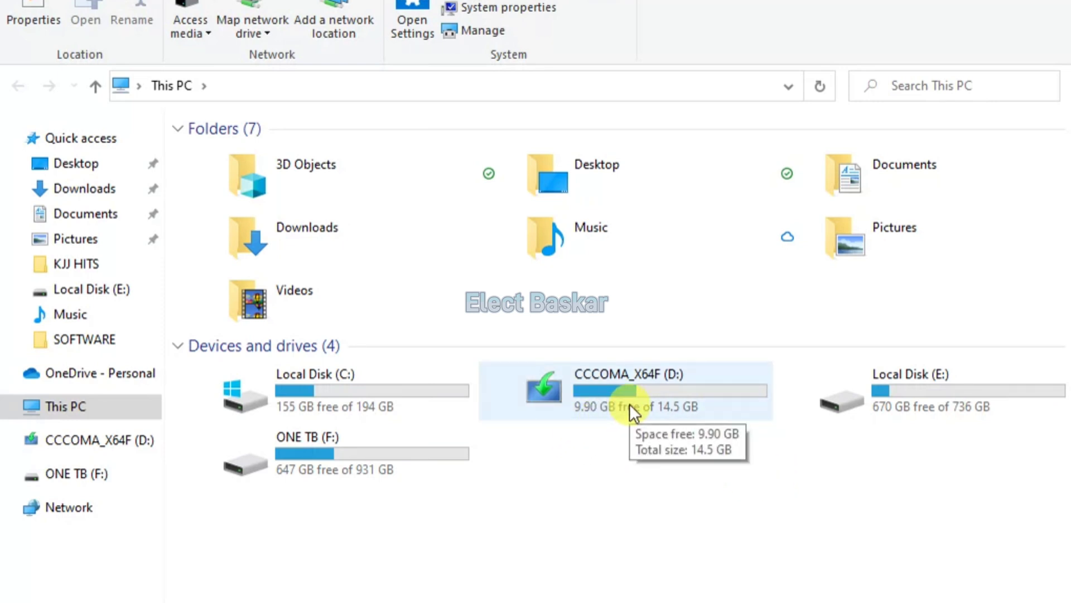
pyautogui.rightClick(642, 400)
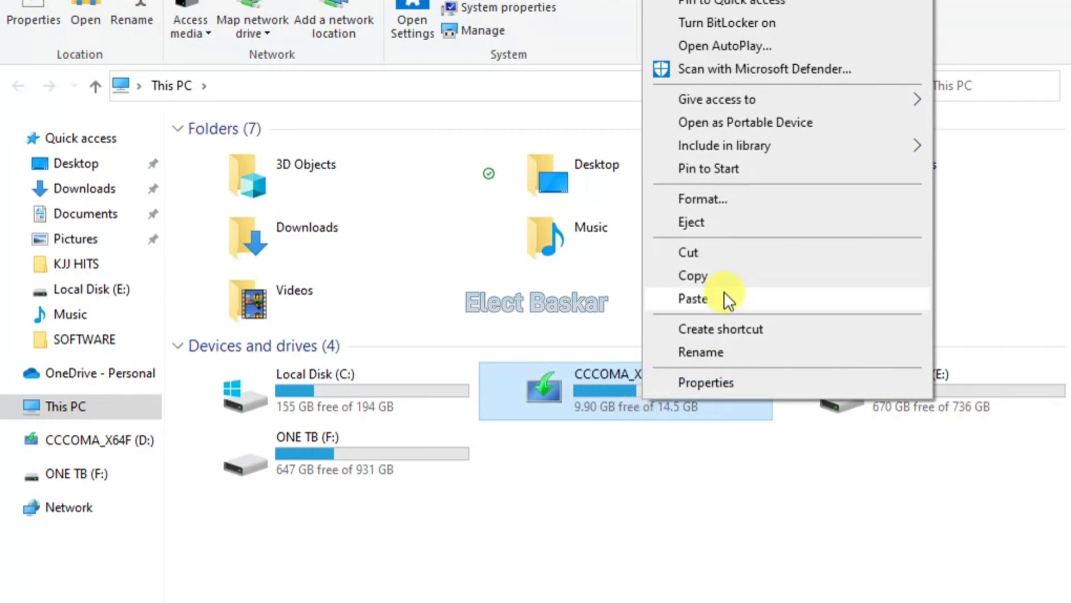
pyautogui.click(725, 222)
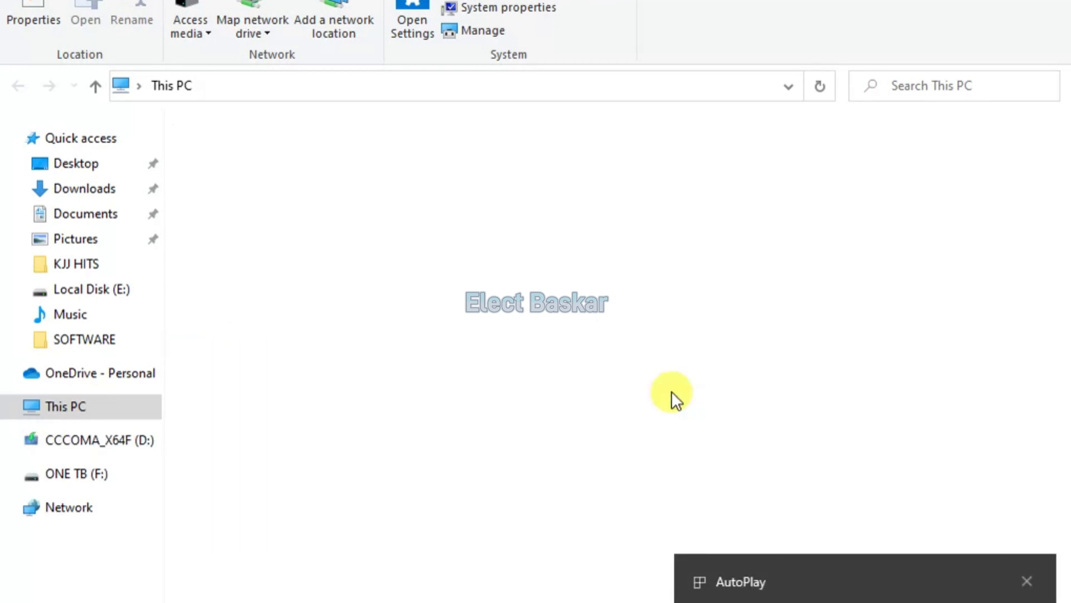
# - Check the properties of the CCCOMA_X64F (D:) drive and open the drive to view its files
pyautogui.doubleClick(632, 396)
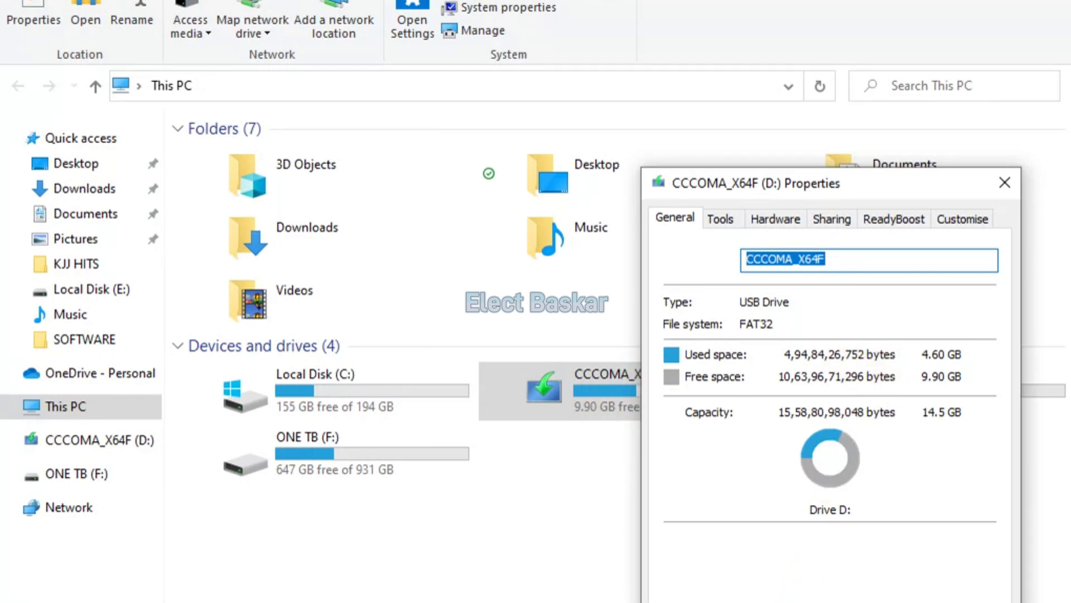
pyautogui.click(810, 602)
pyautogui.rightClick(617, 384)
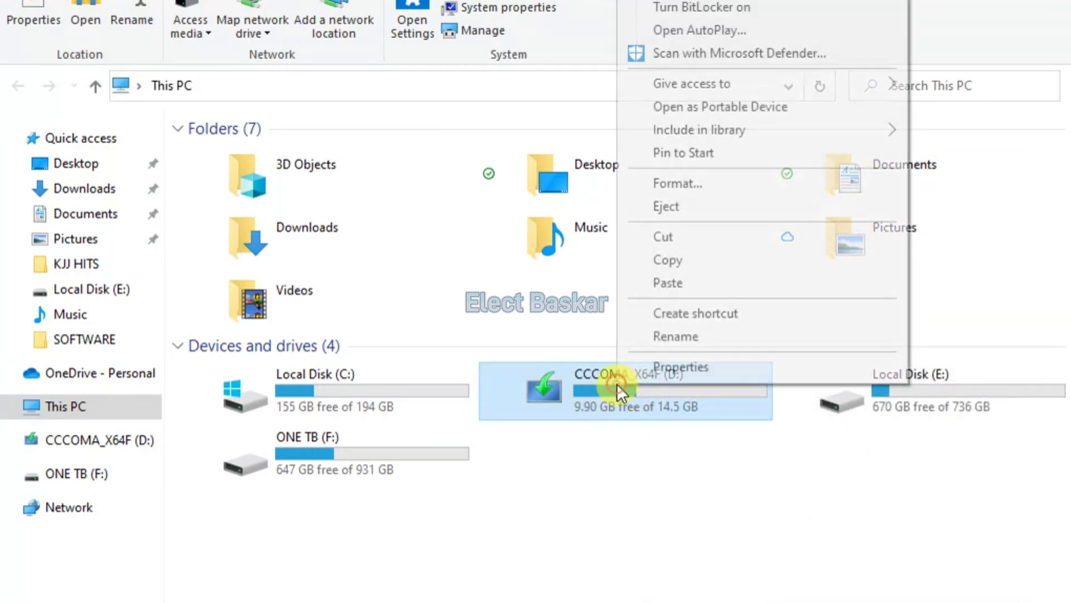
pyautogui.click(675, 0)
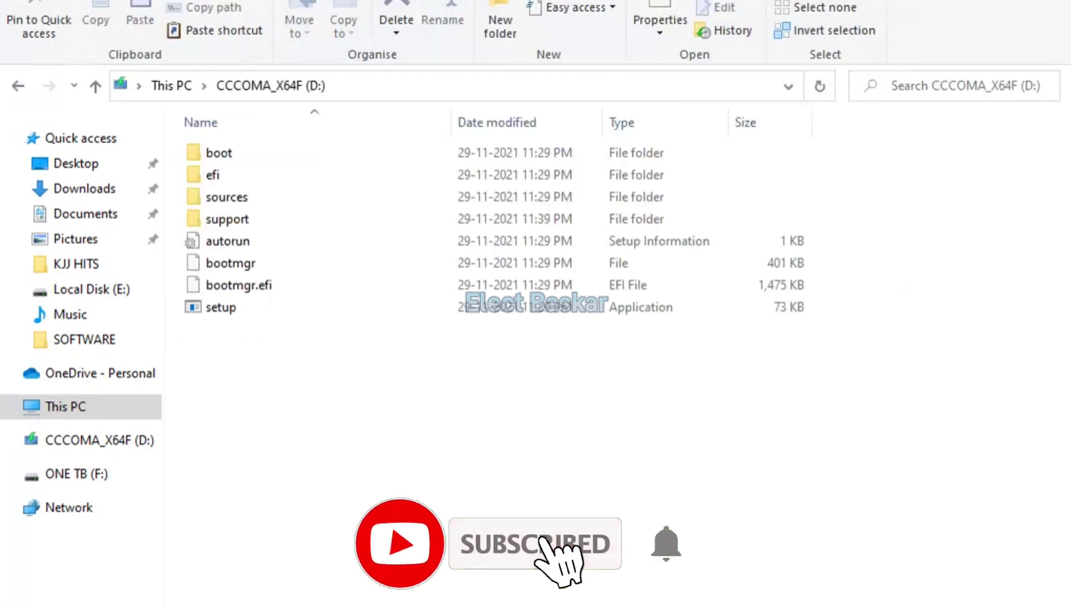
# - Run the setup application from the USB drive to test it, and quit Windows 10 Setup
pyautogui.doubleClick(225, 305)
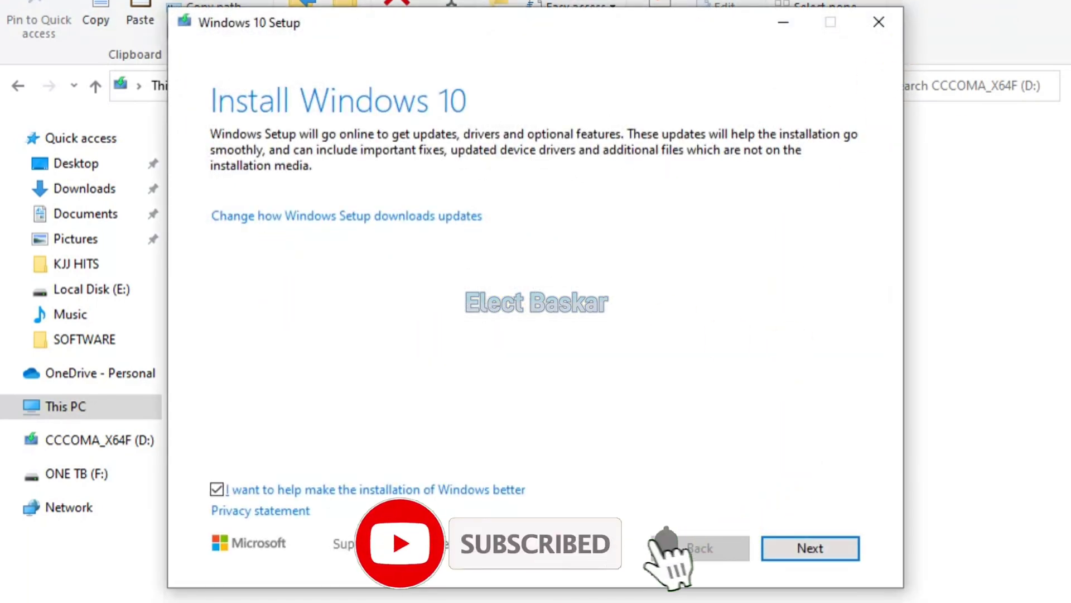
pyautogui.click(881, 23)
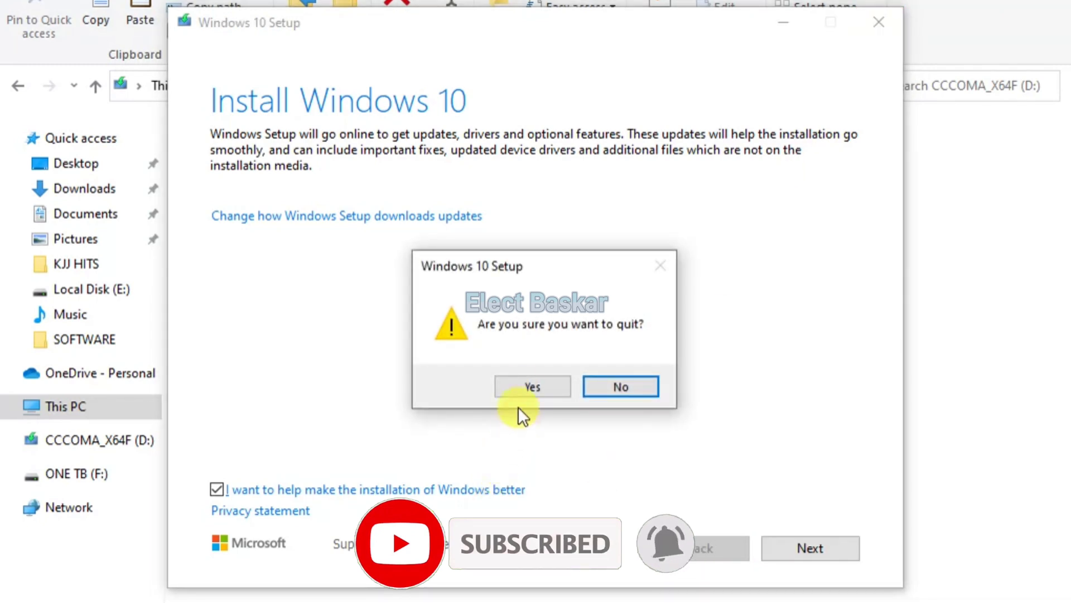
pyautogui.click(522, 386)
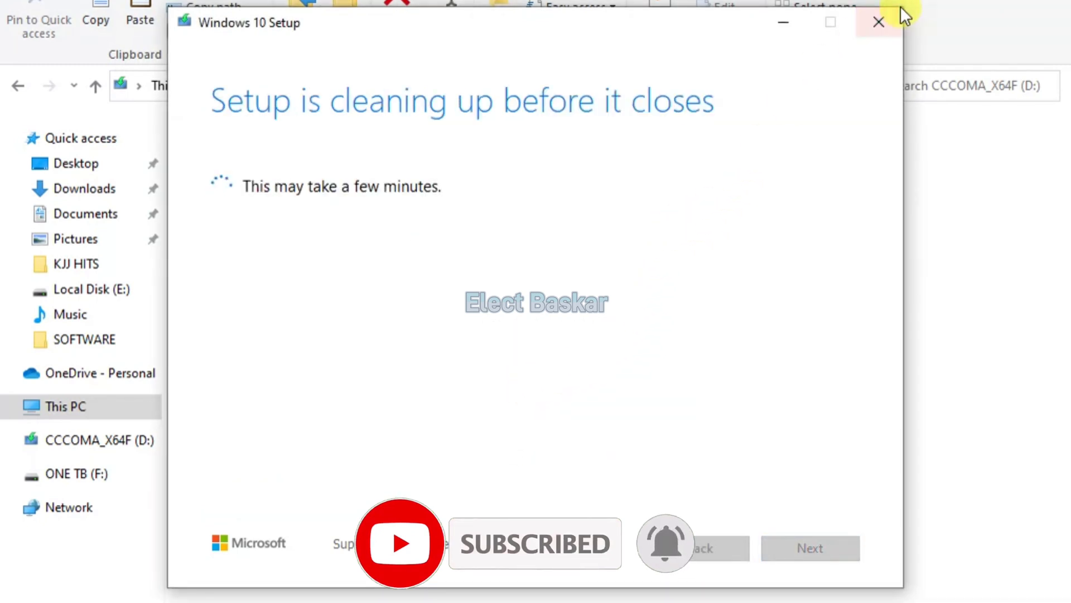